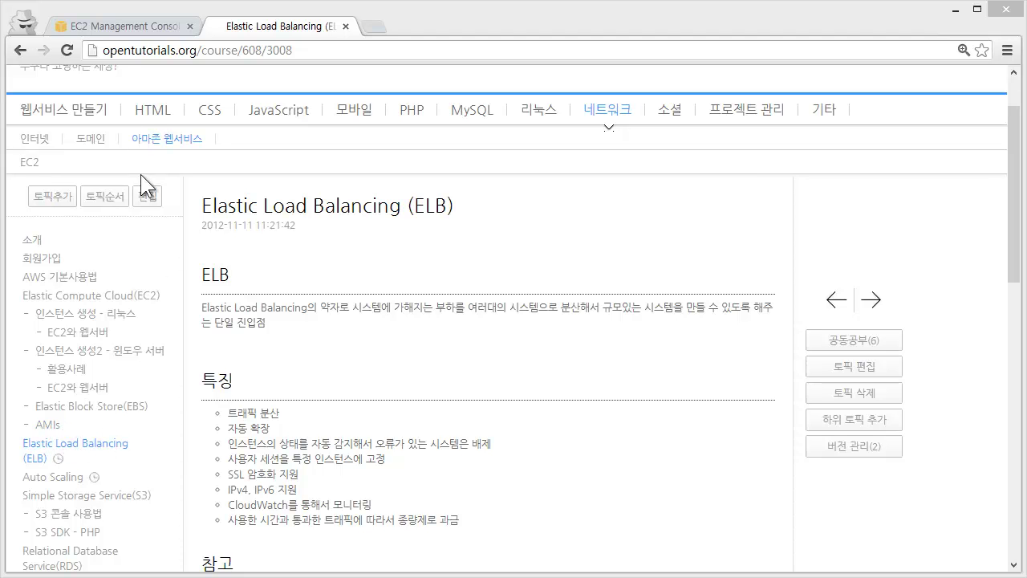
Switch to the EC2 Management Console, go to the EC2 service and display its load balancers.
{"action": "left_click", "coordinate": [129, 24]}
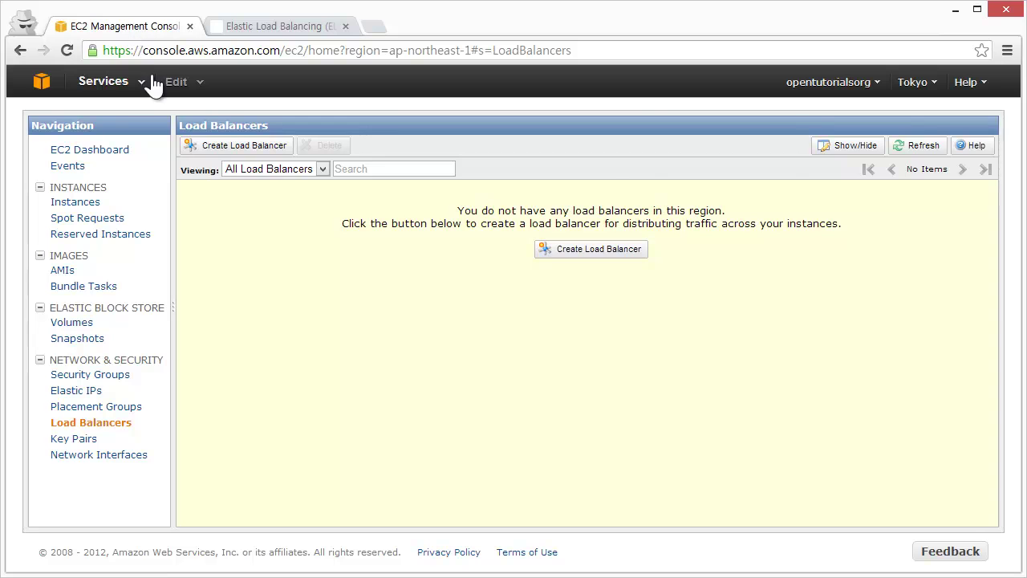
{"action": "left_click", "coordinate": [132, 90]}
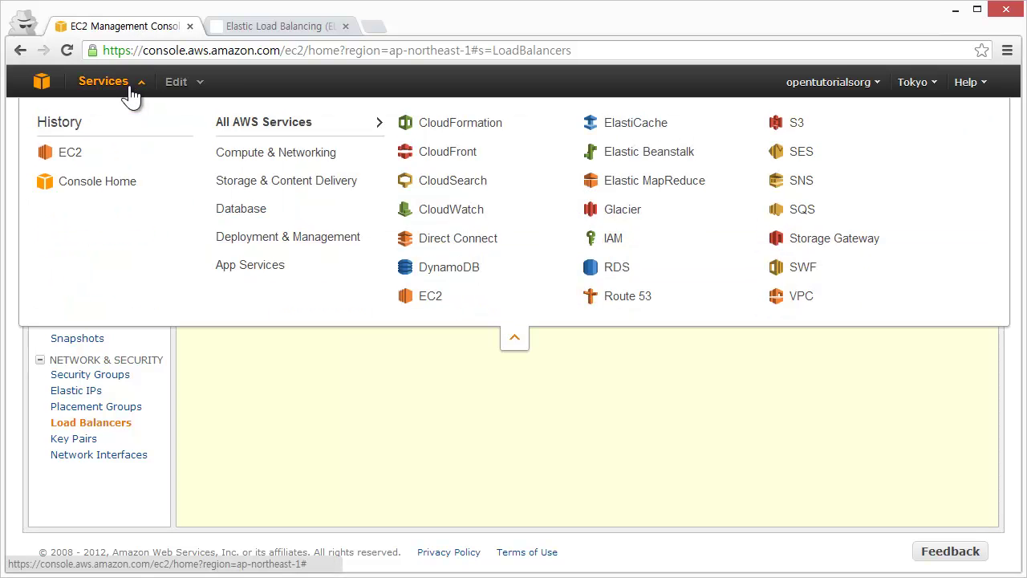
{"action": "left_click", "coordinate": [441, 303]}
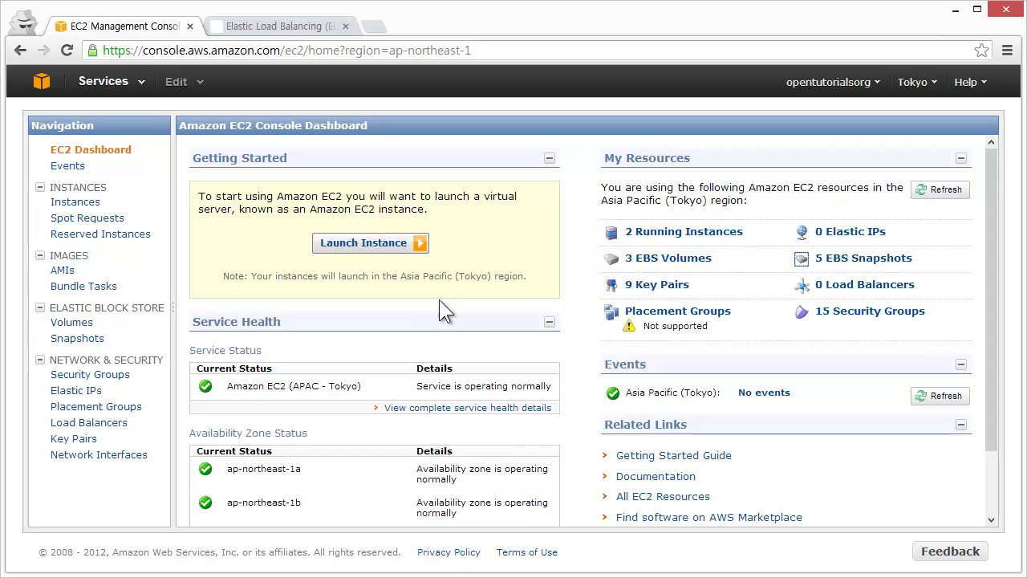
{"action": "left_click", "coordinate": [114, 425]}
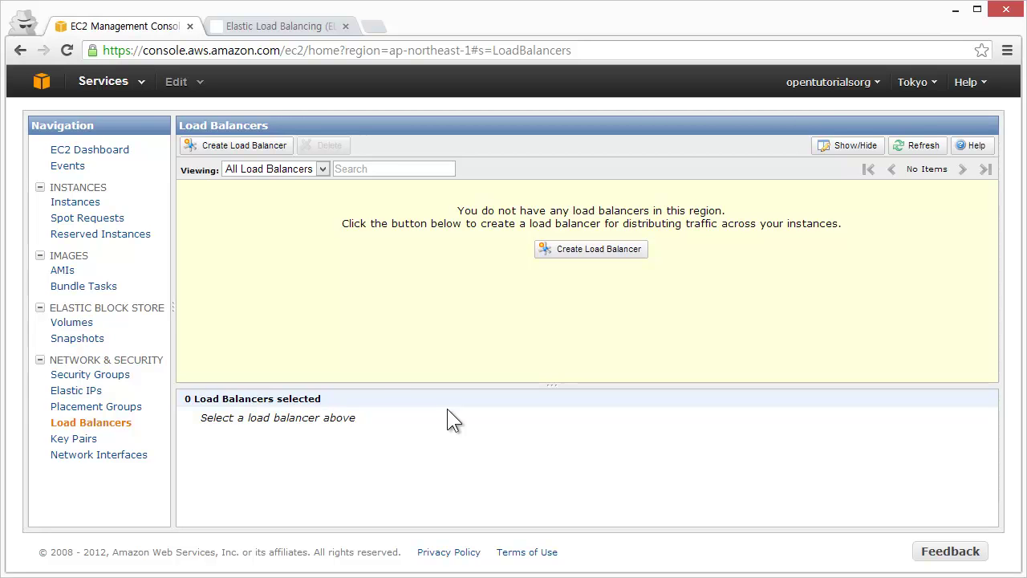
Look over the EC2 instances and check the course topic list on the opentutorials page before returning to the console.
{"action": "left_click", "coordinate": [80, 207]}
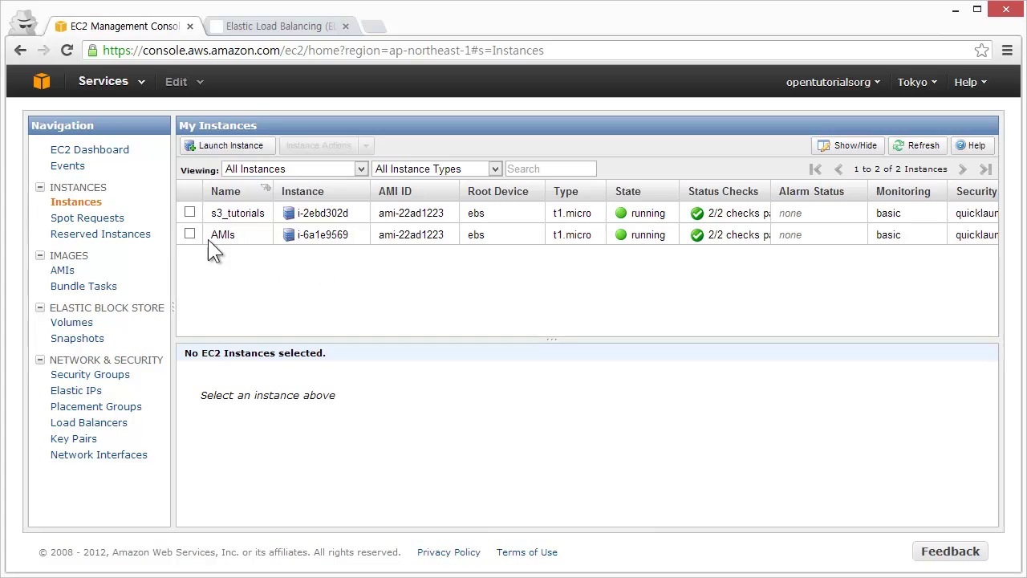
{"action": "left_click", "coordinate": [260, 25]}
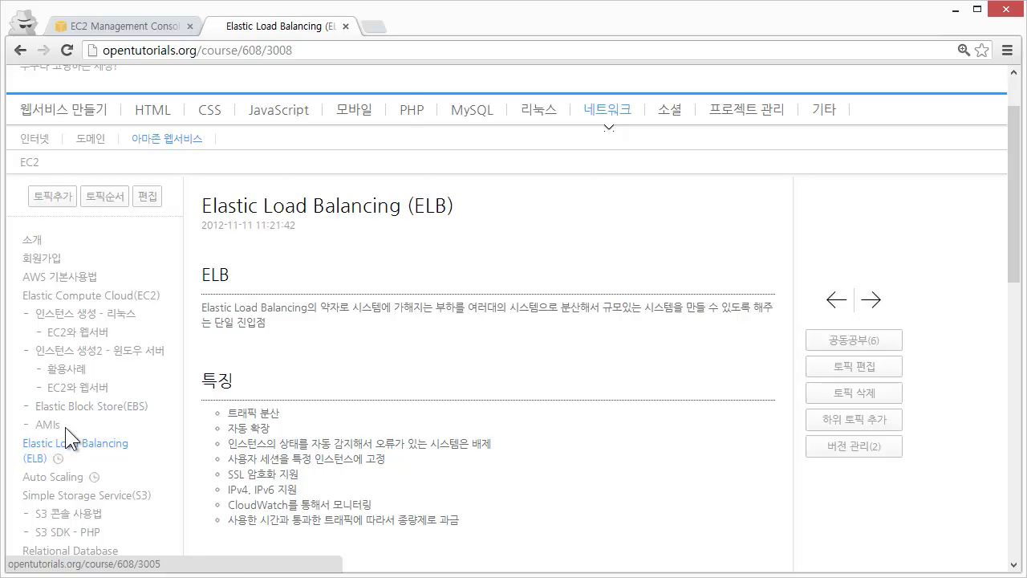
{"action": "left_click", "coordinate": [125, 27]}
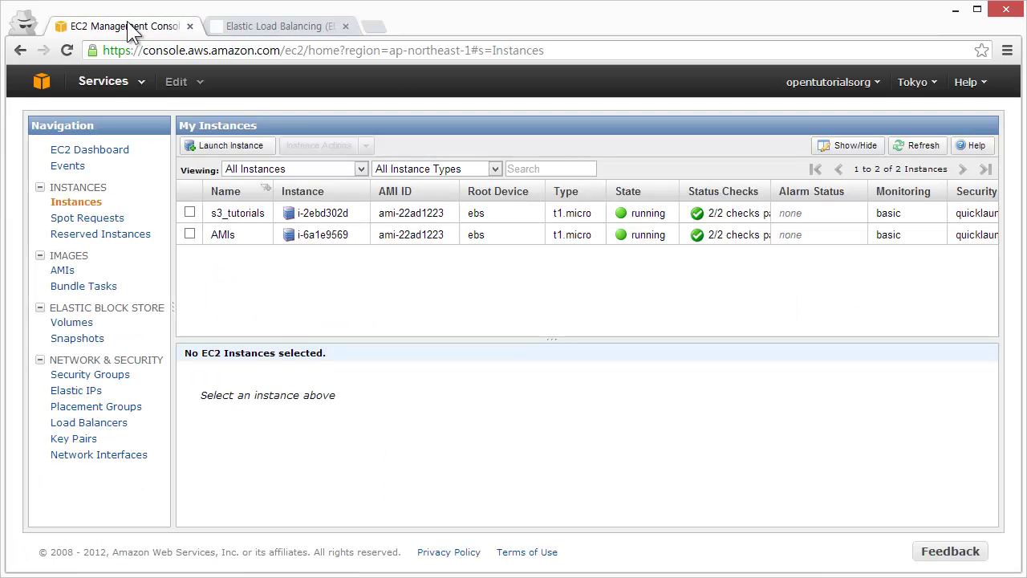
Start creating a new load balancer from the load balancers list and name it opentutorials.
{"action": "left_click", "coordinate": [115, 431]}
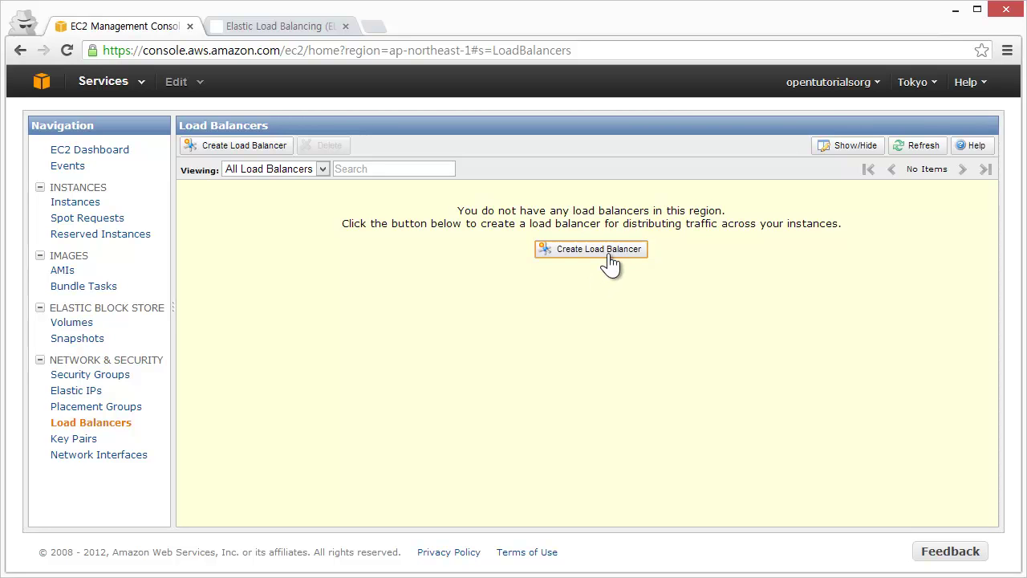
{"action": "left_click", "coordinate": [277, 152]}
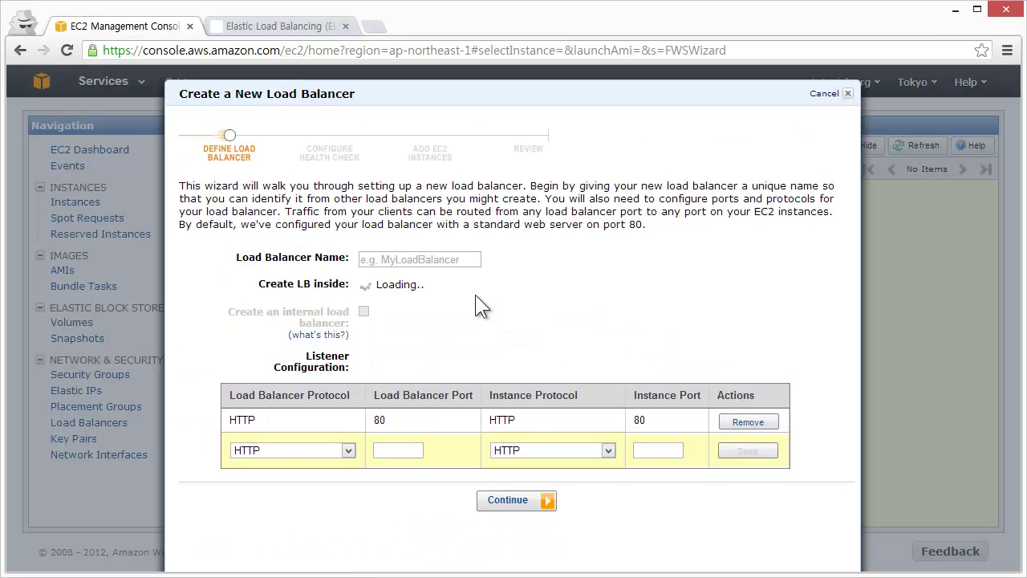
{"action": "mouse_move", "coordinate": [676, 91]}
{"action": "left_mouse_down"}
{"action": "mouse_move", "coordinate": [676, 64]}
{"action": "mouse_move", "coordinate": [675, 77]}
{"action": "left_mouse_up"}
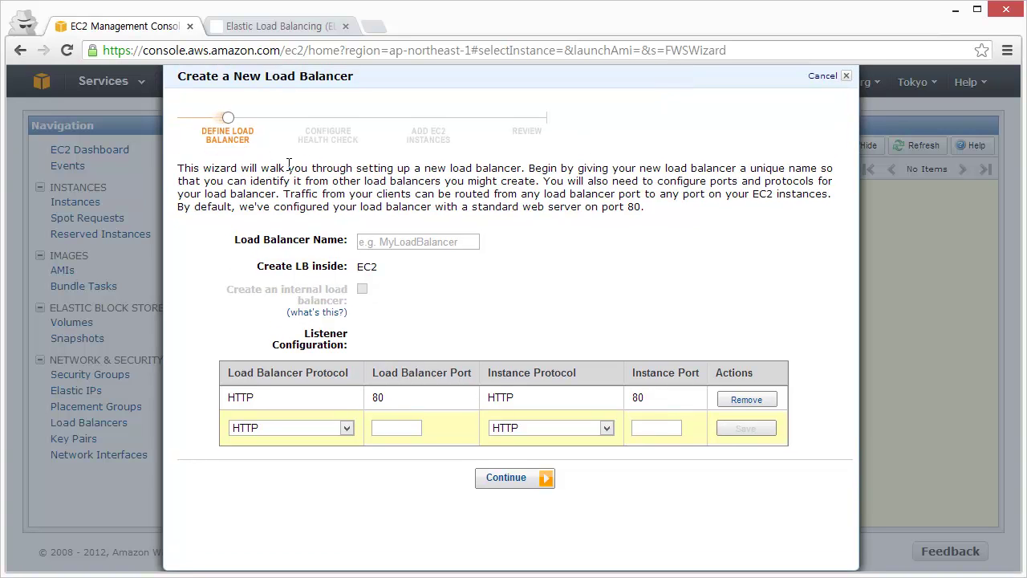
{"action": "left_click", "coordinate": [396, 240]}
{"action": "type", "text": "opentutorials"}
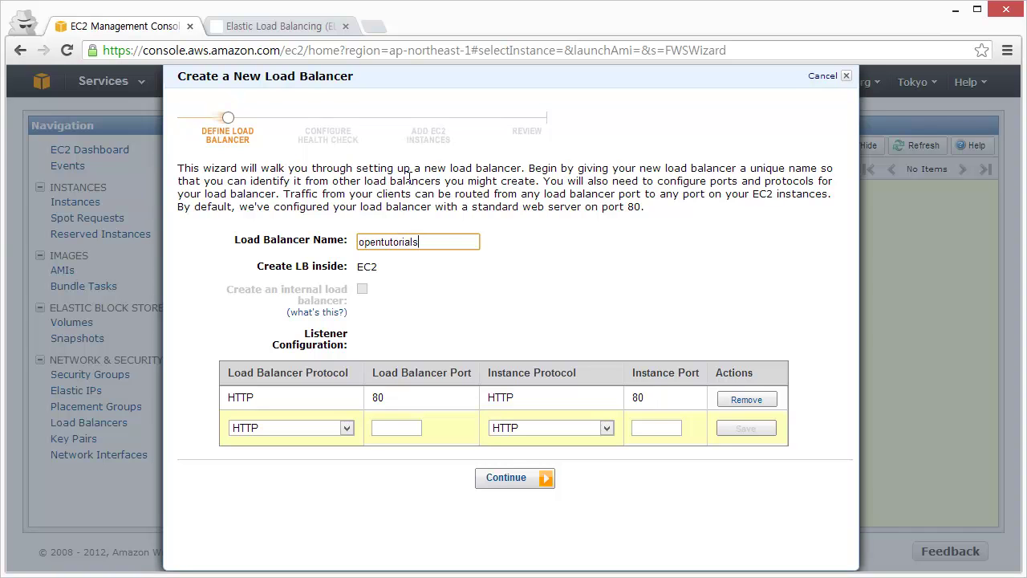
{"action": "left_click", "coordinate": [329, 368]}
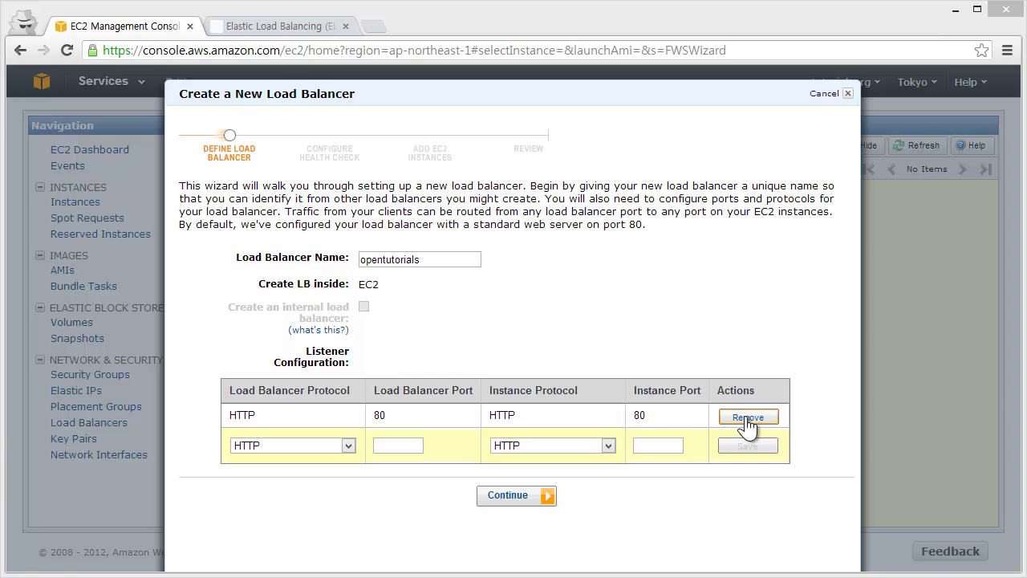
Add an HTTPS (Secure HTTP) listener on load balancer port 443 forwarding to HTTP instance port 80.
{"action": "left_click", "coordinate": [338, 447]}
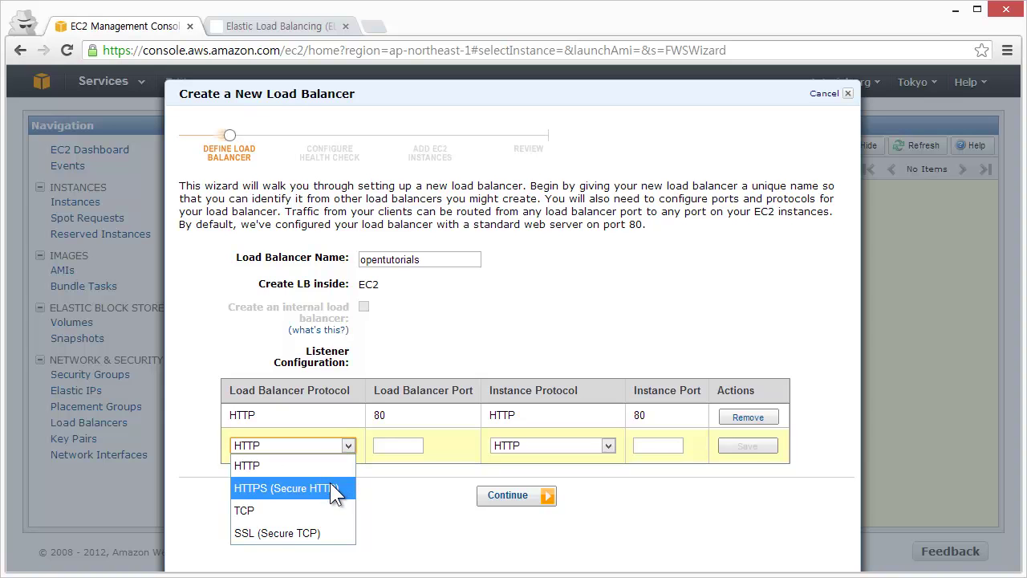
{"action": "left_click", "coordinate": [333, 490]}
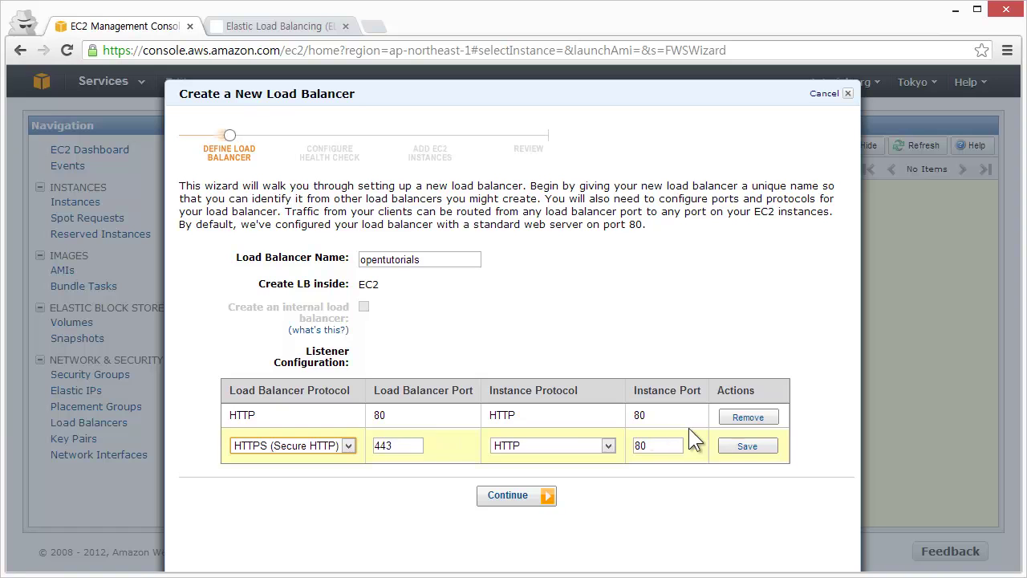
{"action": "left_click", "coordinate": [750, 447]}
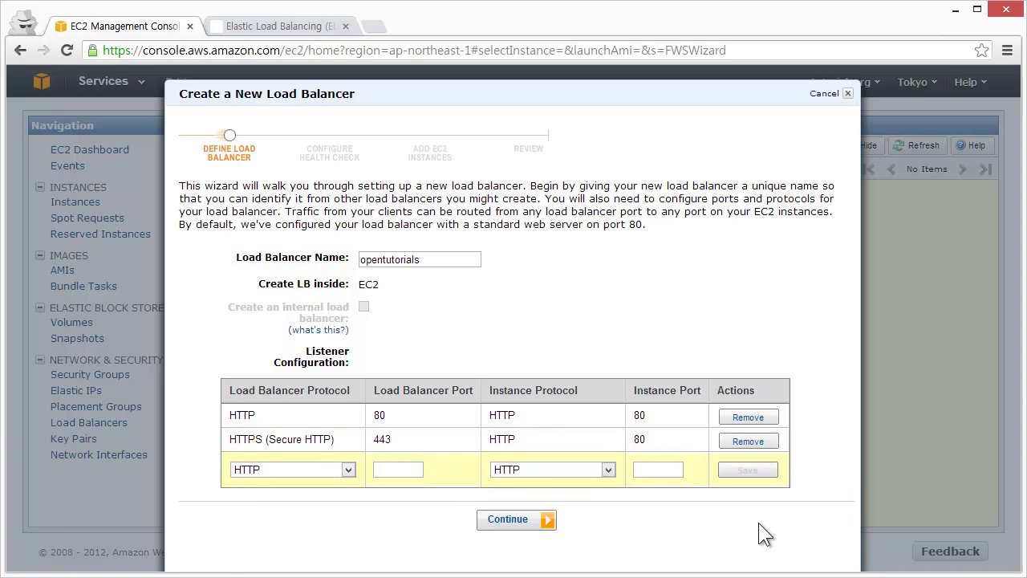
Try continuing with the SSL certificate fields empty, and go back to remove the HTTPS listener.
{"action": "left_click", "coordinate": [317, 473]}
{"action": "left_click", "coordinate": [317, 470]}
{"action": "left_click", "coordinate": [526, 522]}
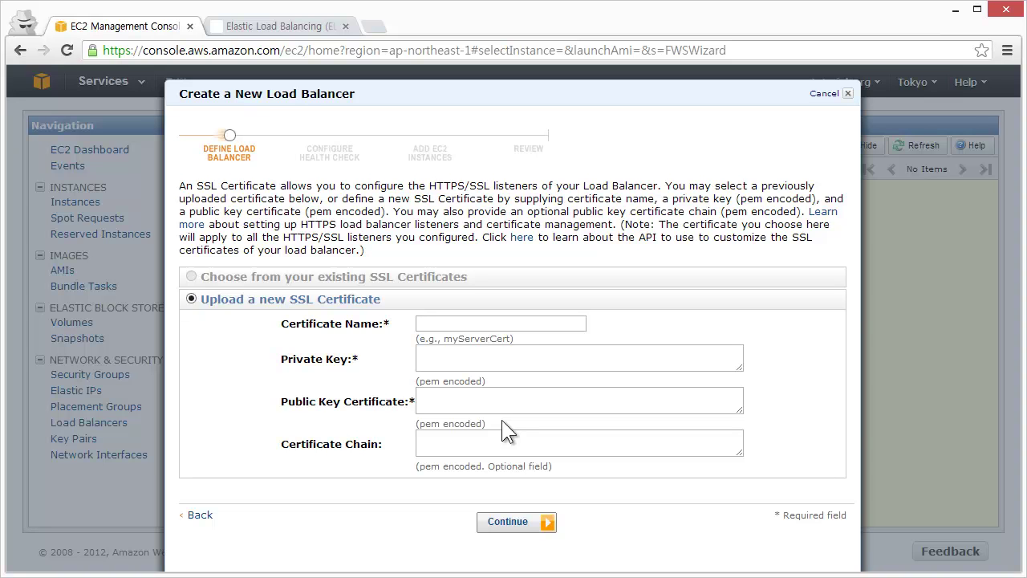
{"action": "left_click", "coordinate": [533, 528]}
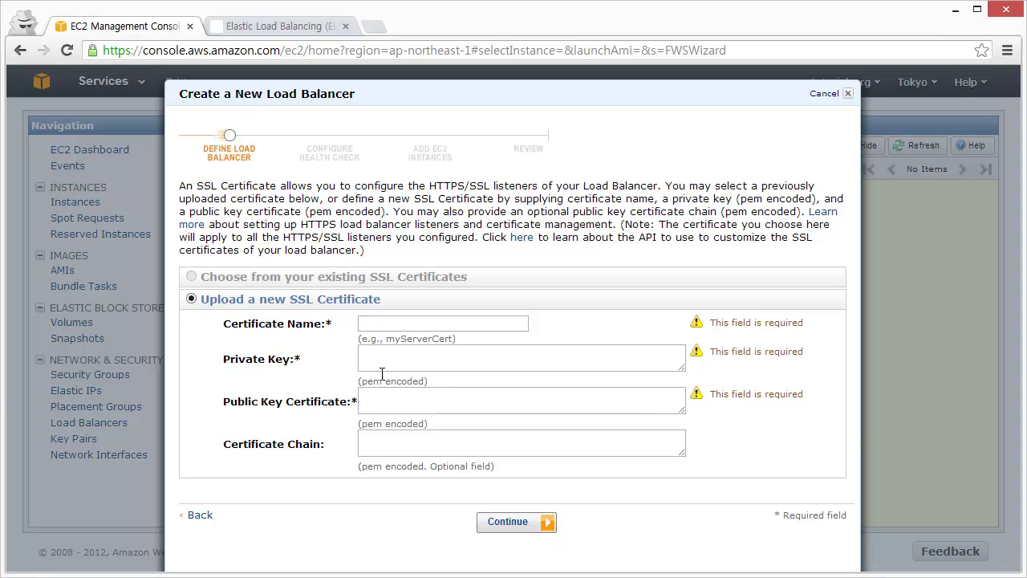
{"action": "left_click", "coordinate": [201, 515]}
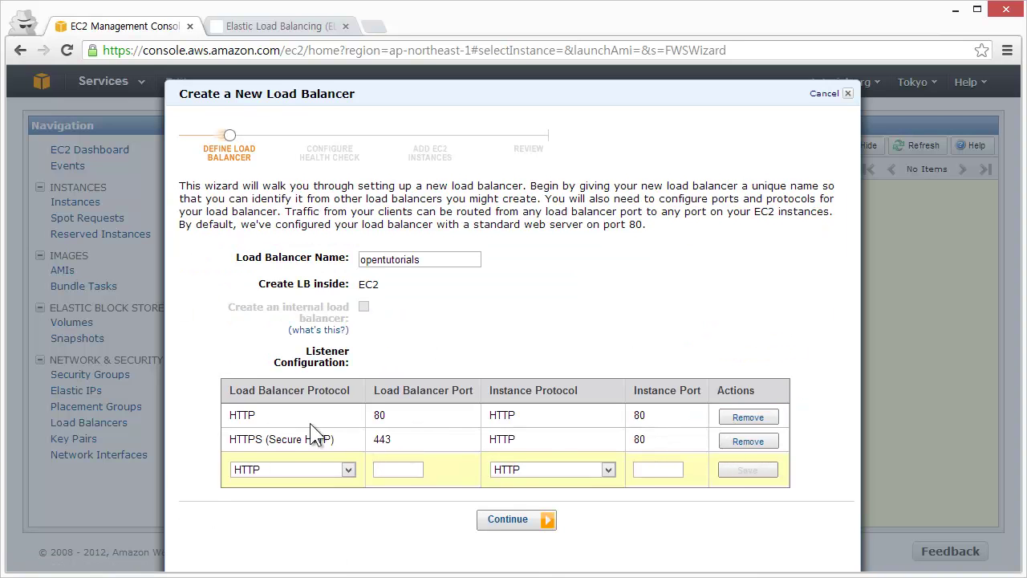
{"action": "left_click", "coordinate": [736, 446]}
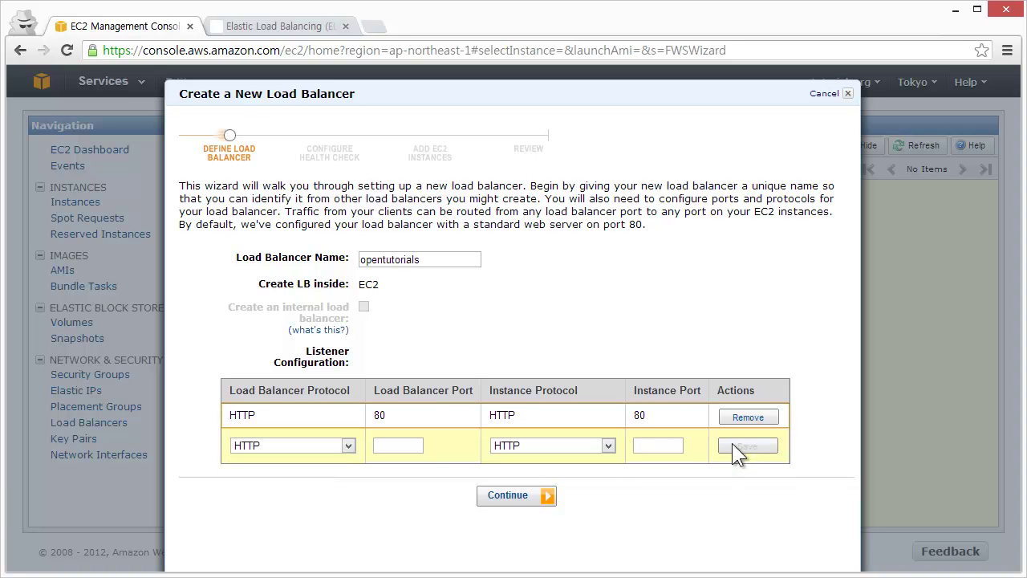
Accept the health check using HTTP ping on port 80, path /index.html, a 5-second timeout and a 0.5-minute interval.
{"action": "left_click", "coordinate": [540, 499]}
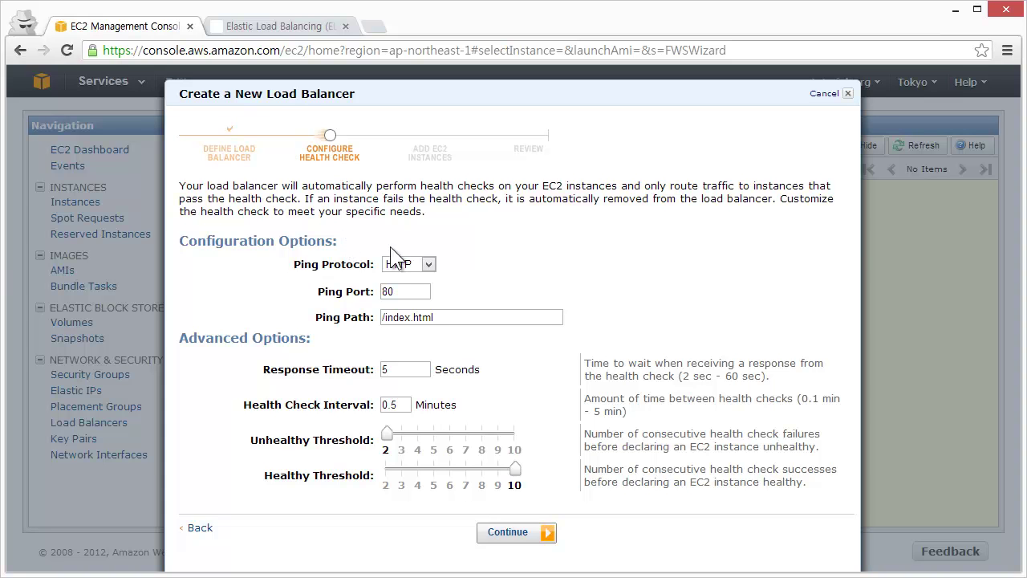
{"action": "left_click", "coordinate": [413, 265]}
{"action": "left_click", "coordinate": [418, 277]}
{"action": "left_click", "coordinate": [401, 368]}
{"action": "left_click", "coordinate": [347, 436]}
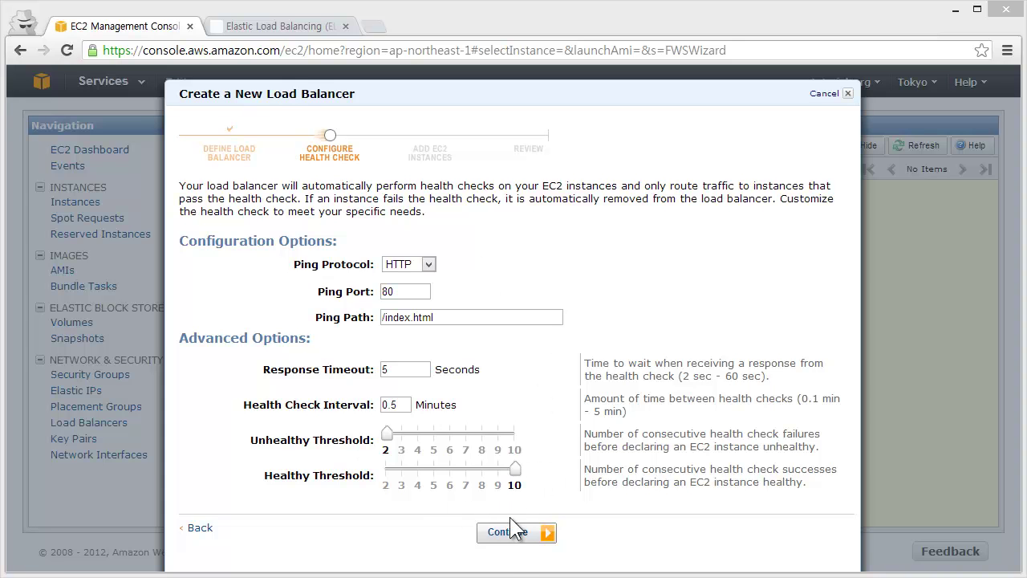
{"action": "left_click", "coordinate": [518, 542]}
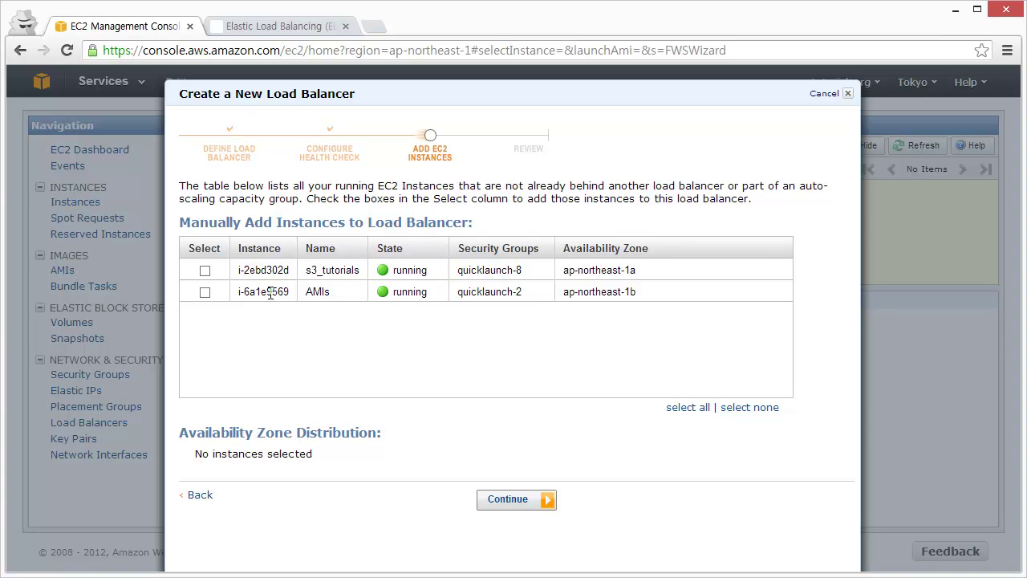
Choose the AMIs instance in zone ap-northeast-1b as the load balancer's only instance.
{"action": "left_click", "coordinate": [205, 292]}
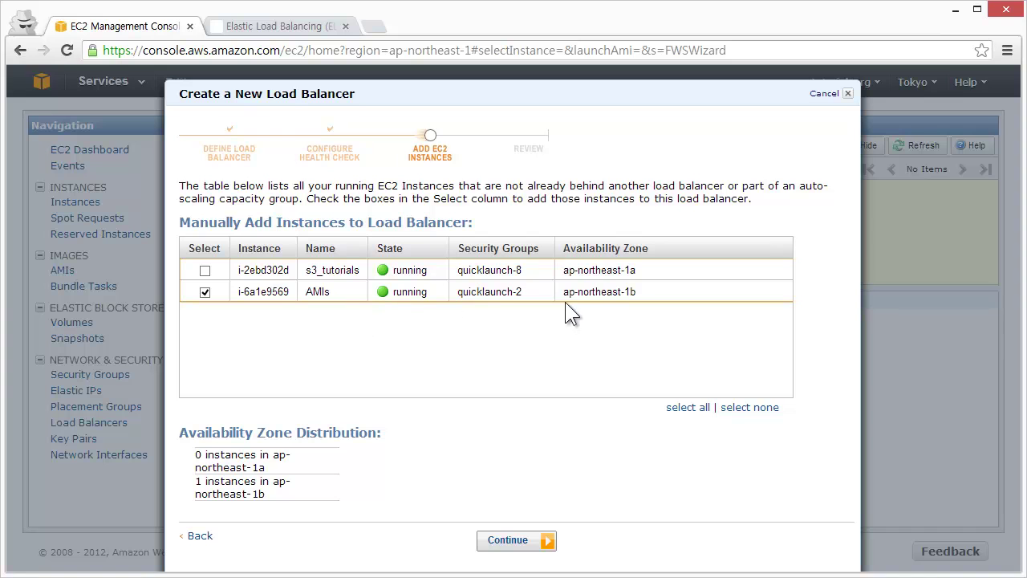
{"action": "left_click_drag", "start_coordinate": [561, 292], "coordinate": [632, 301]}
{"action": "left_click_drag", "start_coordinate": [629, 293], "coordinate": [634, 293]}
{"action": "left_click", "coordinate": [422, 325]}
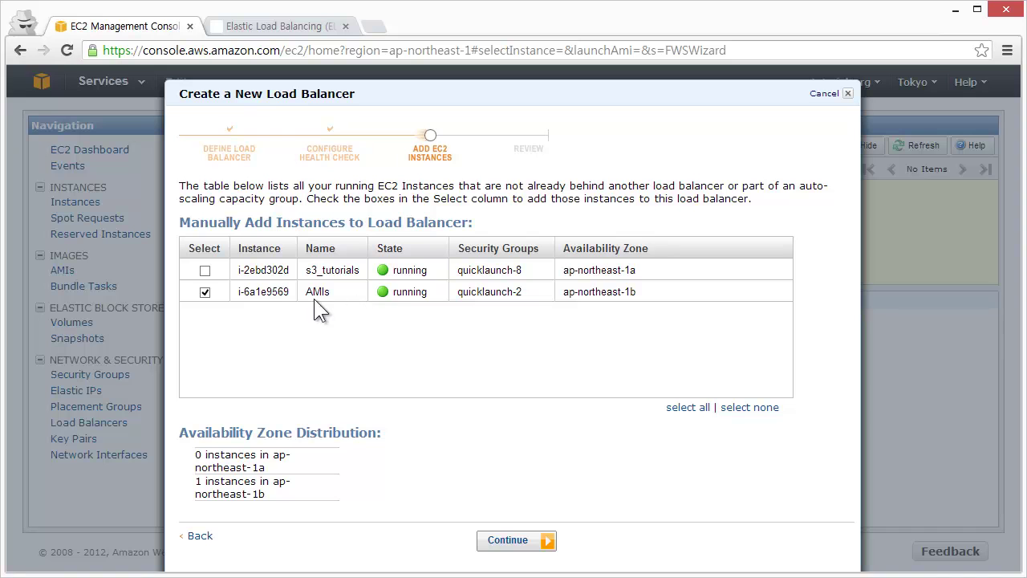
{"action": "left_click", "coordinate": [203, 294]}
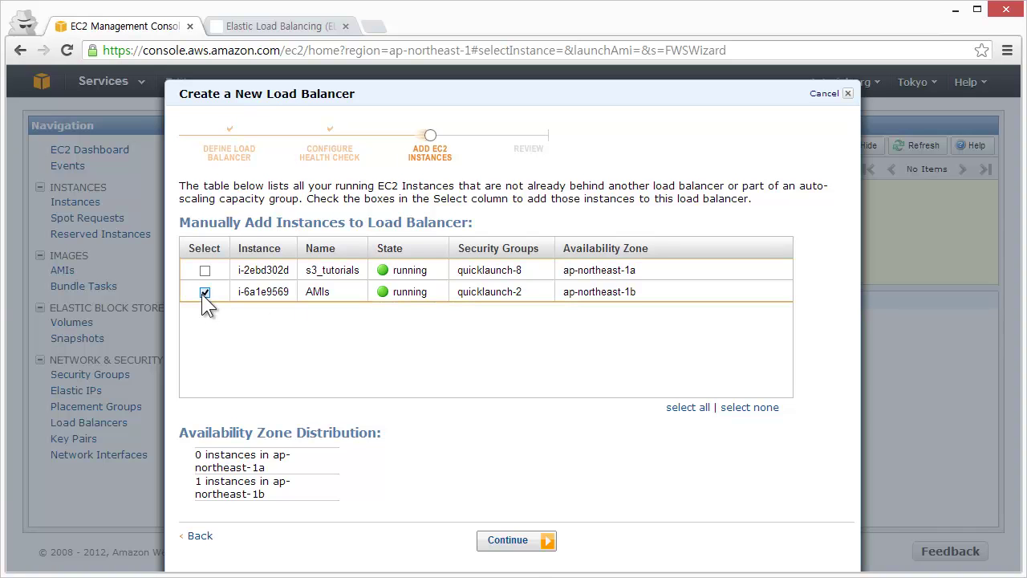
Proceed to the review, create the load balancer and close the wizard.
{"action": "left_click", "coordinate": [522, 542]}
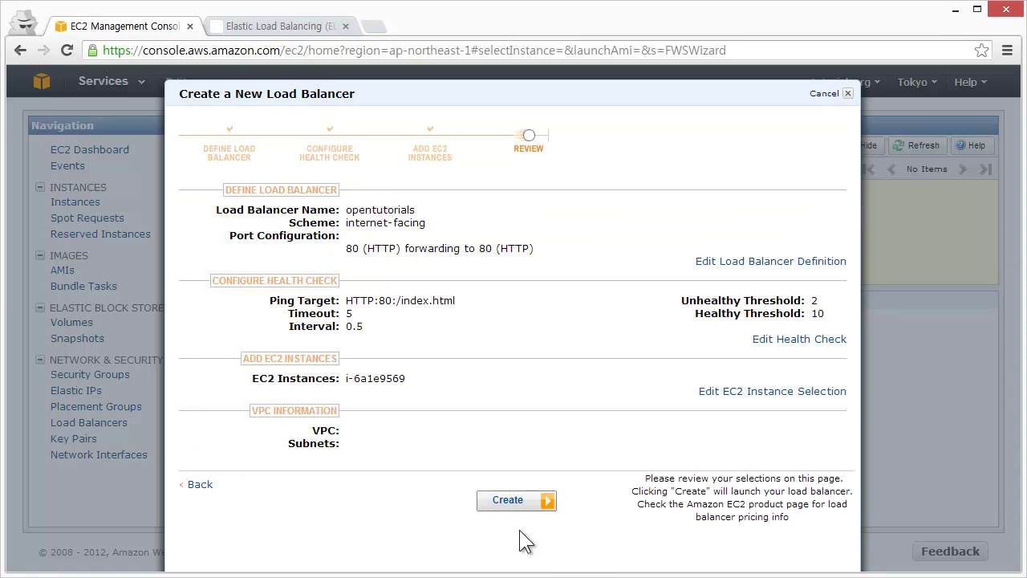
{"action": "left_click", "coordinate": [508, 500]}
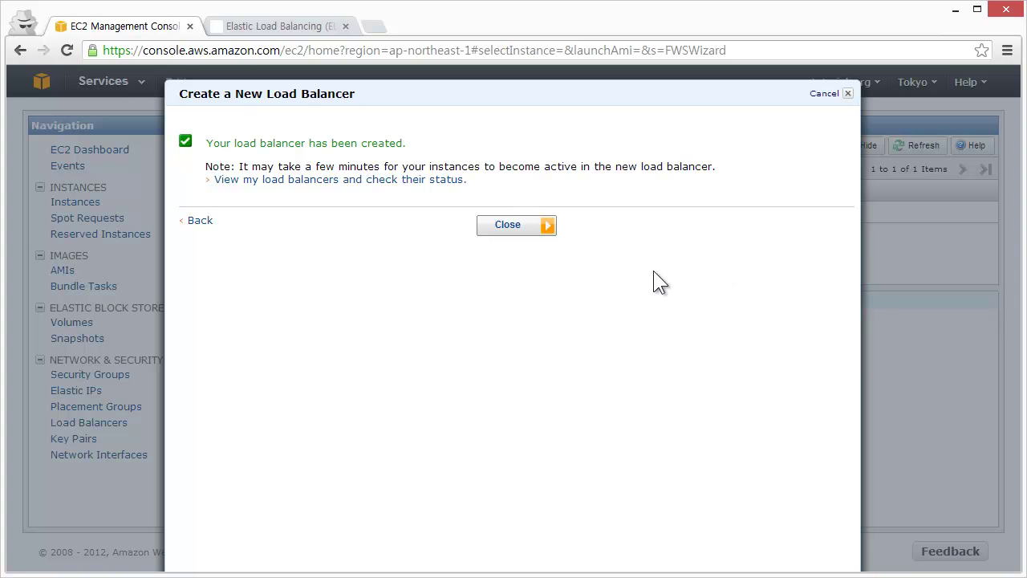
{"action": "left_click", "coordinate": [538, 225]}
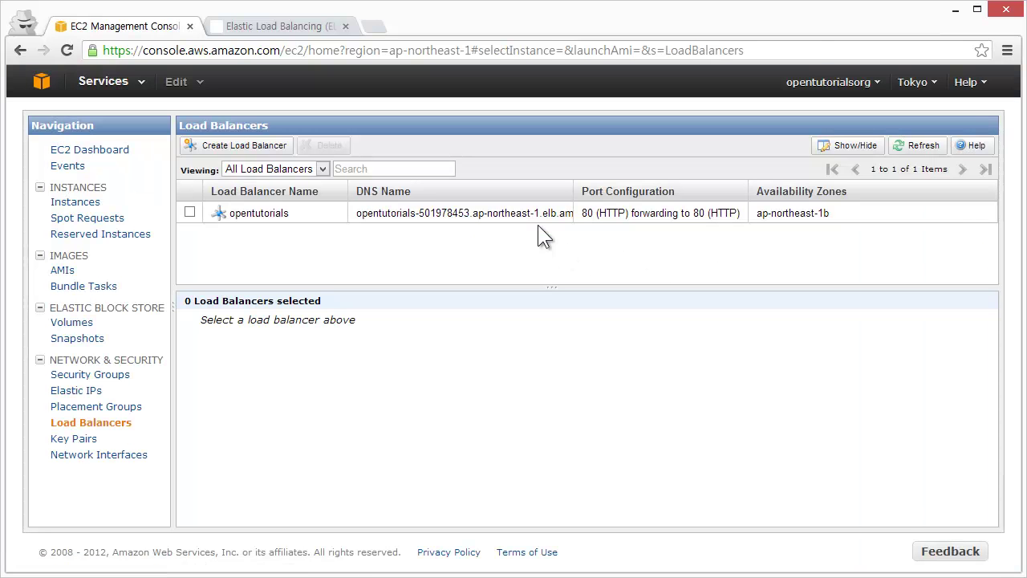
Select the opentutorials load balancer and examine its registered instances and availability zones.
{"action": "left_click", "coordinate": [393, 217]}
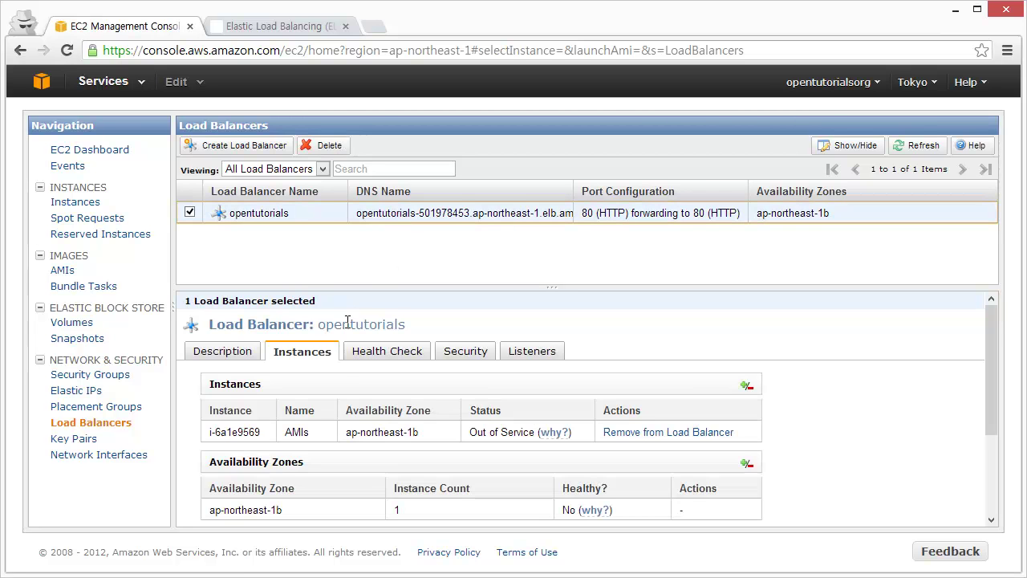
{"action": "left_click", "coordinate": [322, 359]}
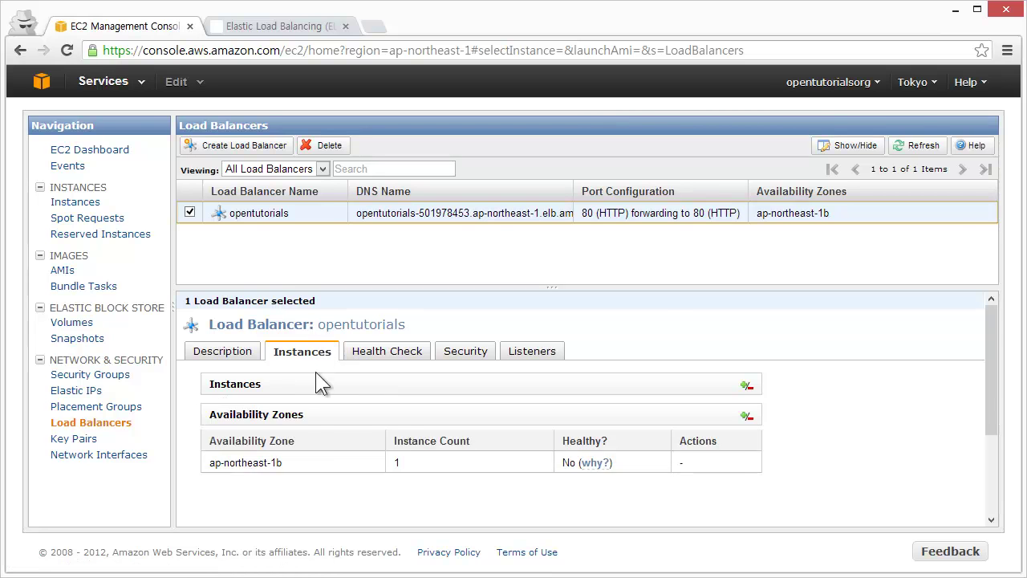